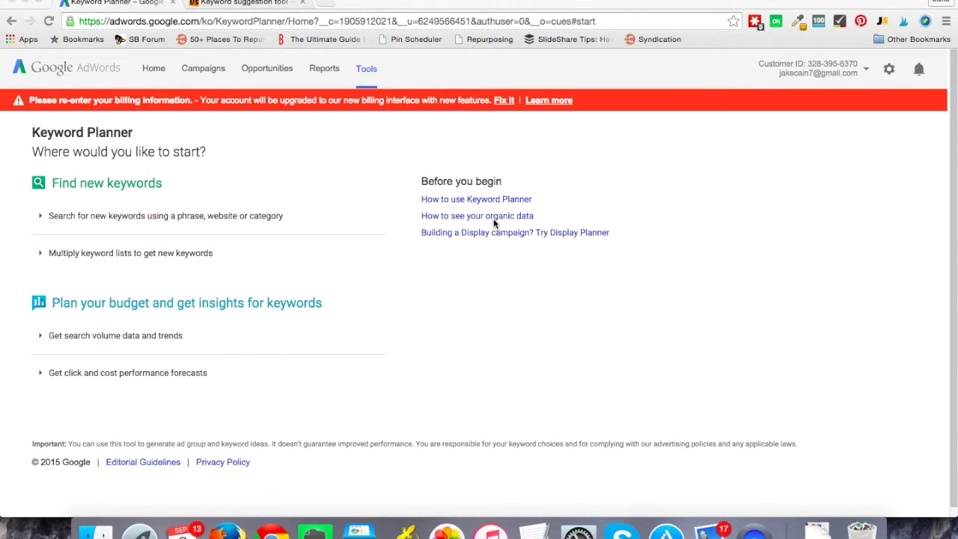
pyautogui.click(364, 70)
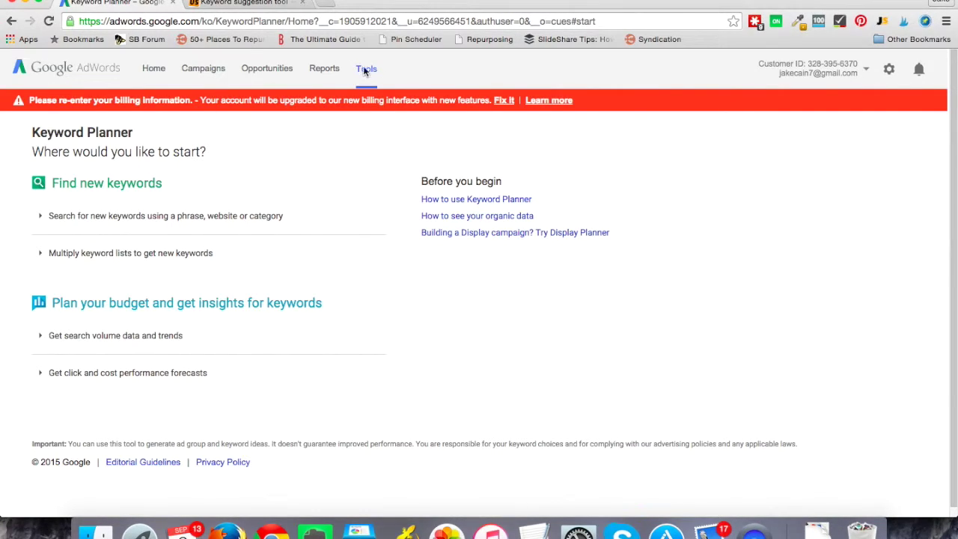
pyautogui.click(368, 71)
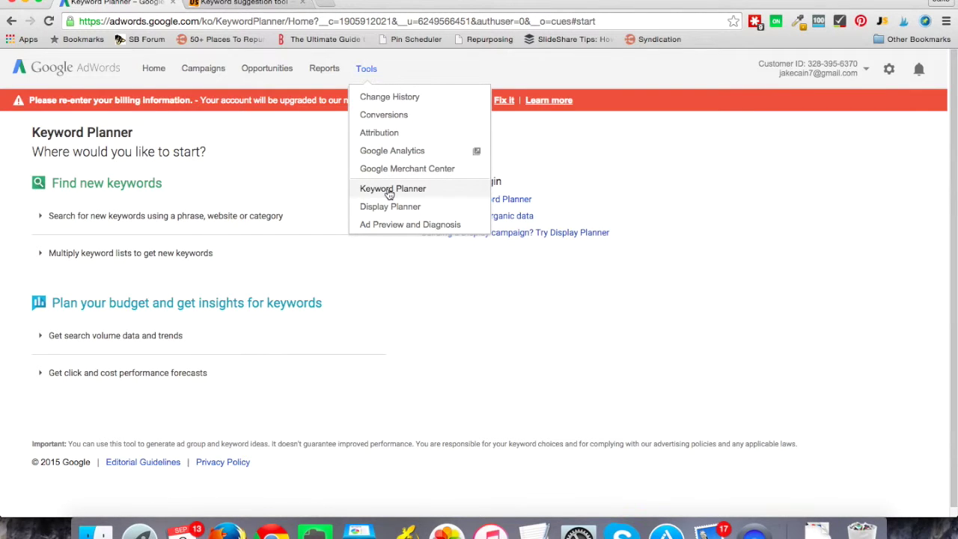
pyautogui.click(536, 323)
# Step: Search for new keyword ideas using the product or service terms "crossfit, cross fit"
pyautogui.click(218, 217)
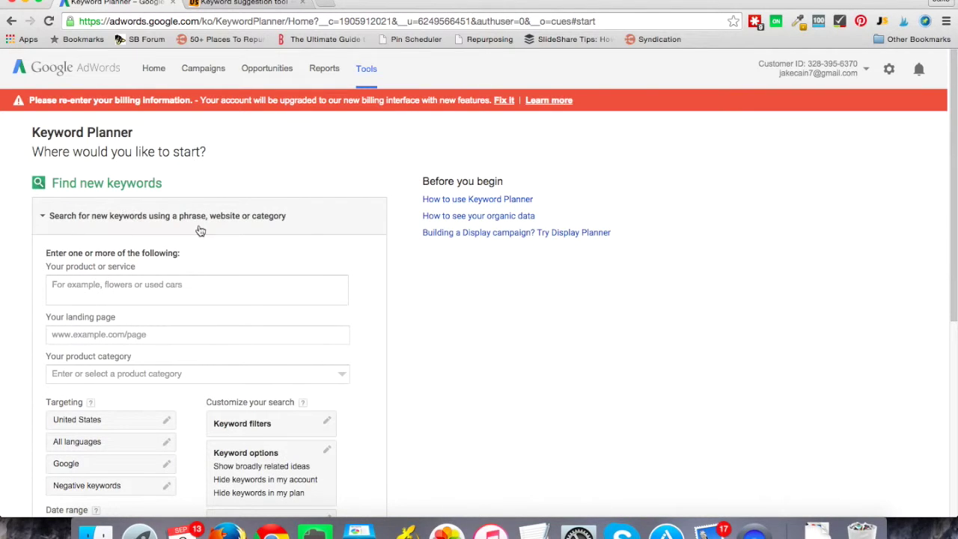
pyautogui.click(191, 285)
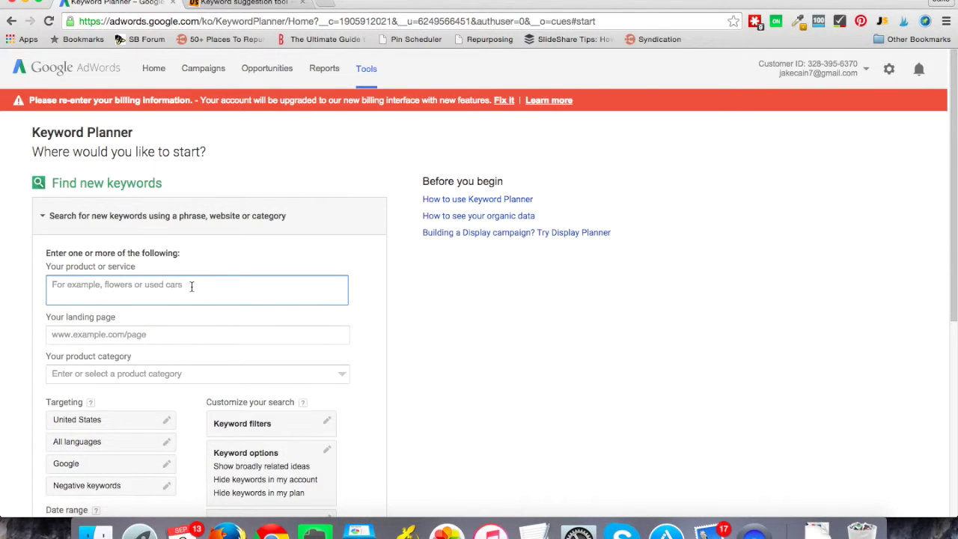
pyautogui.write('cro')
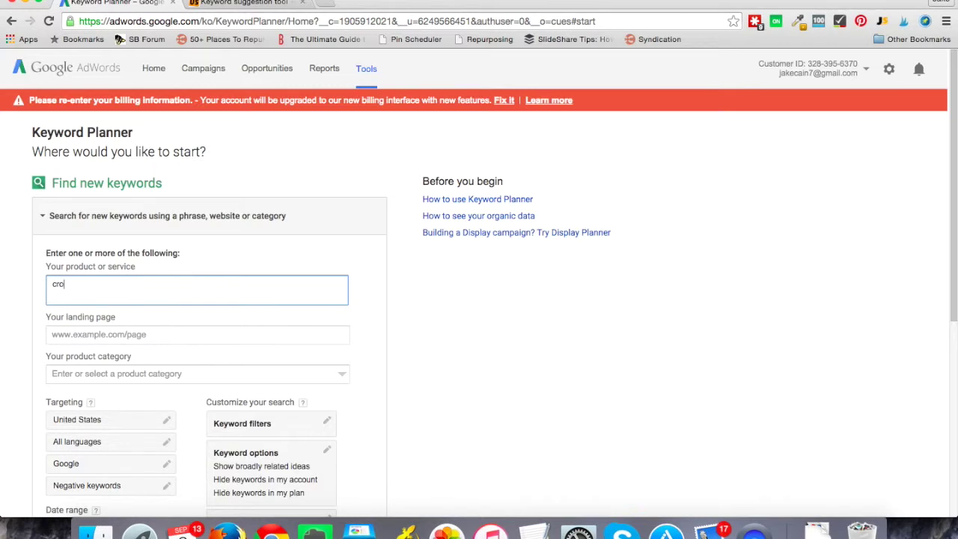
pyautogui.write('ssfit, cross fit,')
pyautogui.click(146, 336)
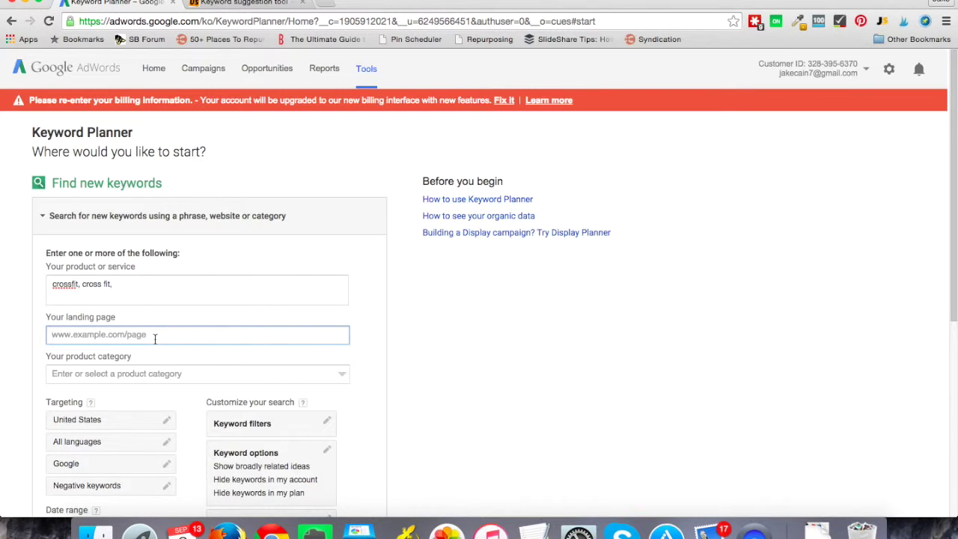
pyautogui.scroll(-3, 150, 306)
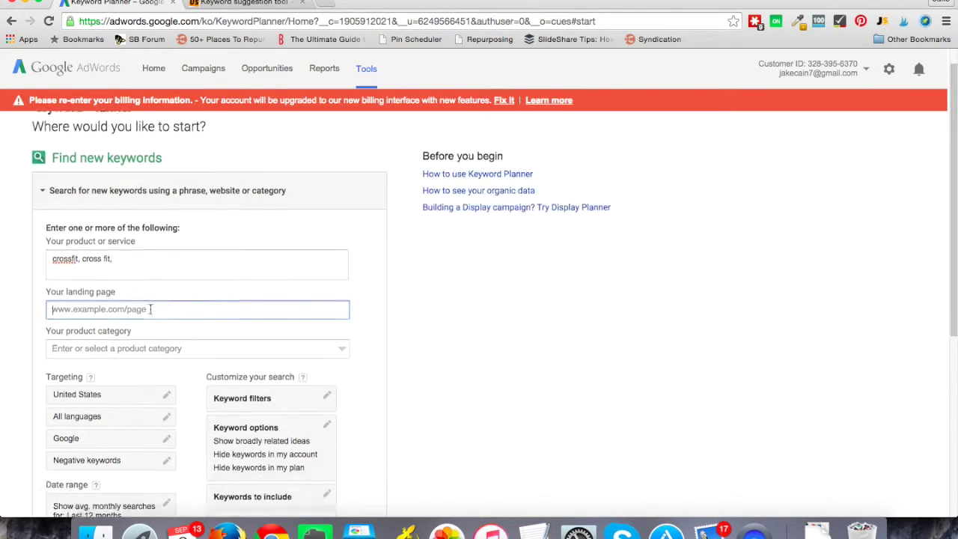
pyautogui.click(74, 470)
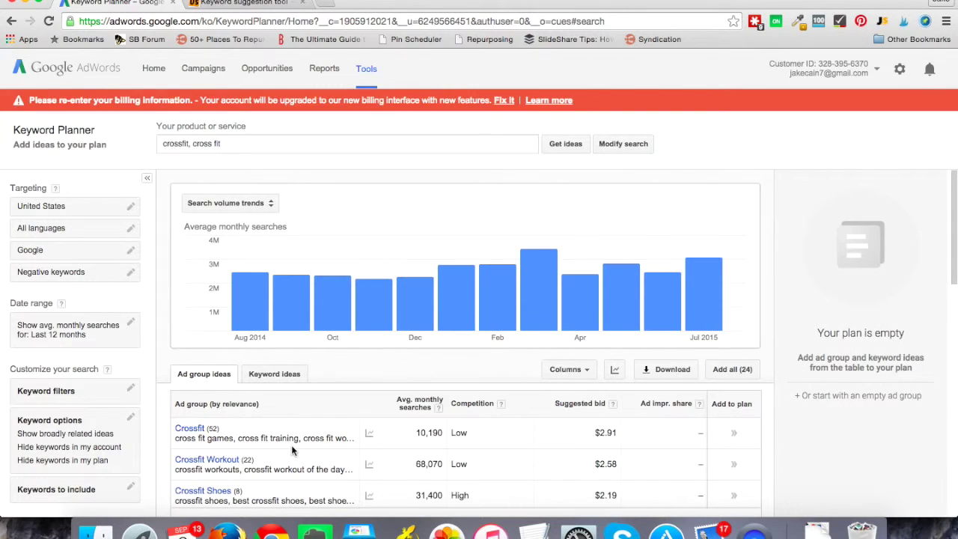
# Step: Show the individual keyword ideas instead of the ad groups and review the related keywords with their average monthly searches and competition
pyautogui.click(288, 377)
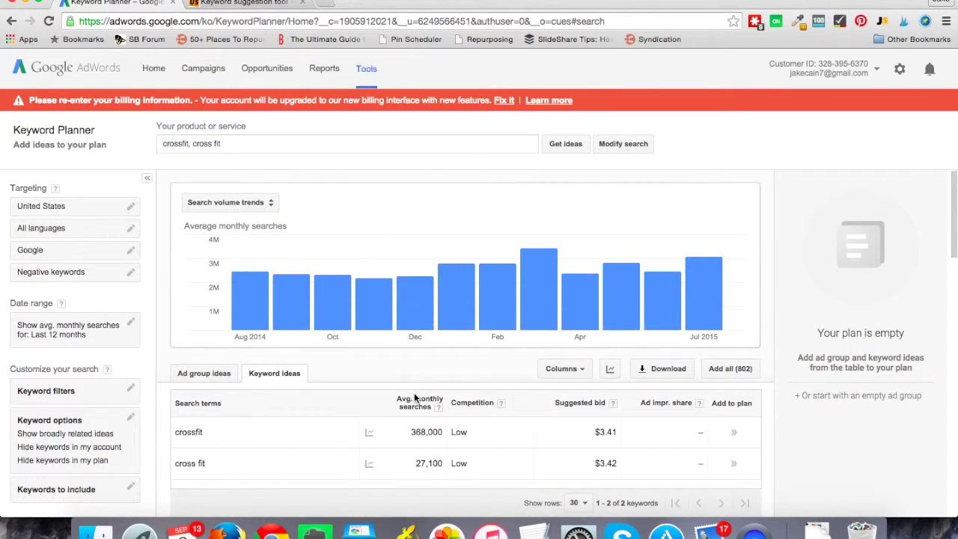
pyautogui.scroll(-3, 414, 396)
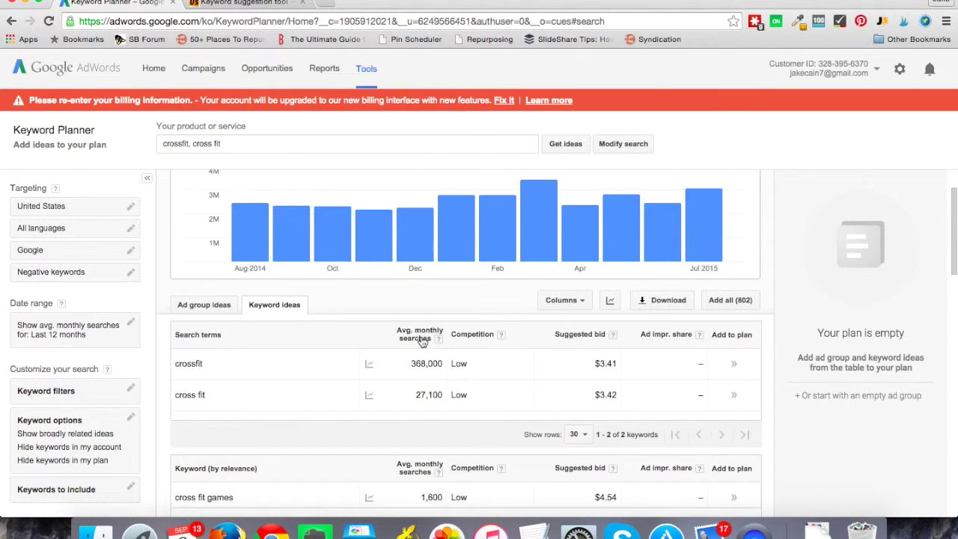
pyautogui.scroll(-3, 432, 368)
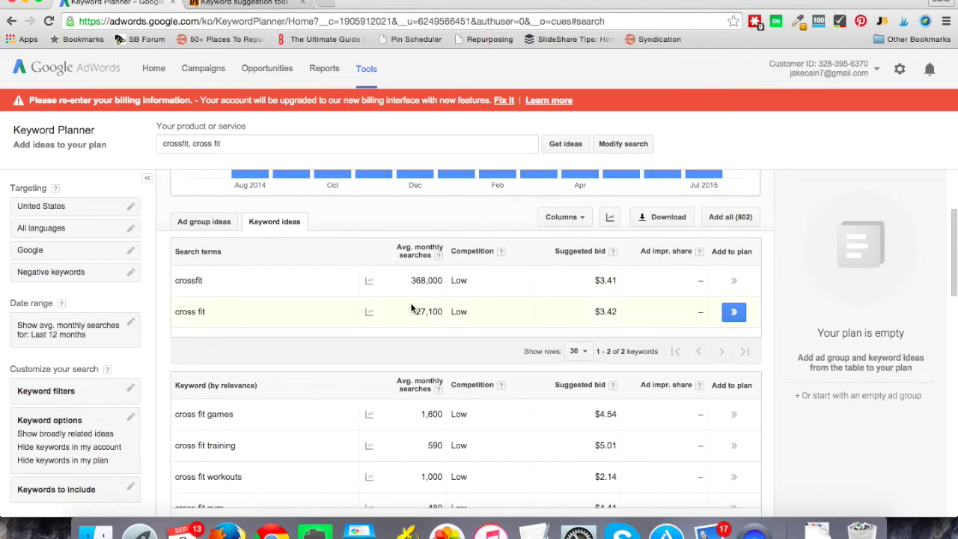
pyautogui.scroll(-3, 410, 305)
pyautogui.scroll(-1, 410, 305)
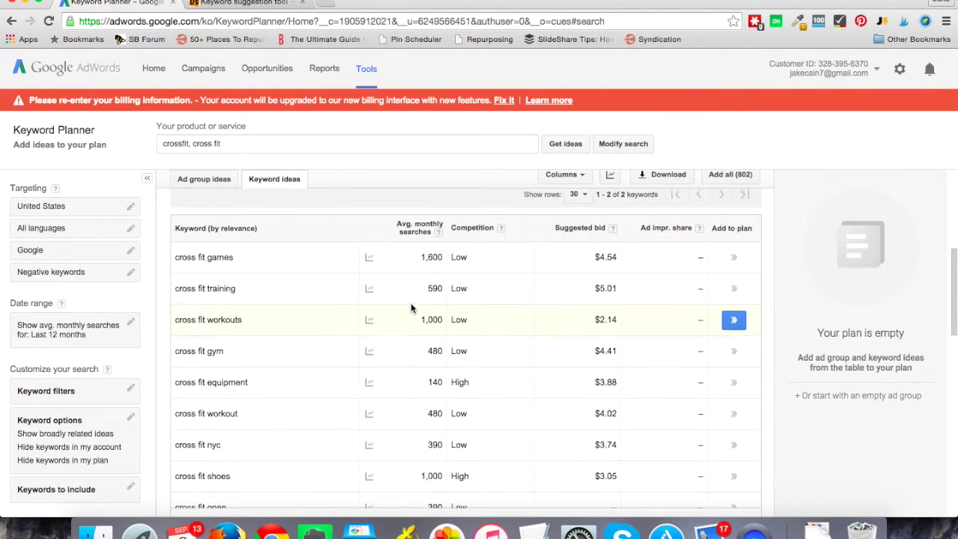
pyautogui.scroll(1, 410, 306)
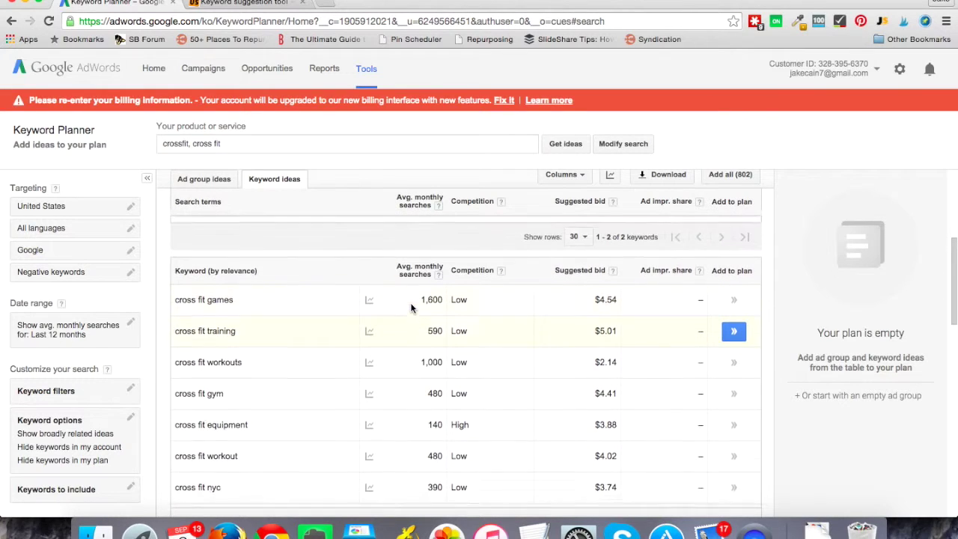
pyautogui.scroll(-11, 410, 306)
pyautogui.scroll(-1, 410, 307)
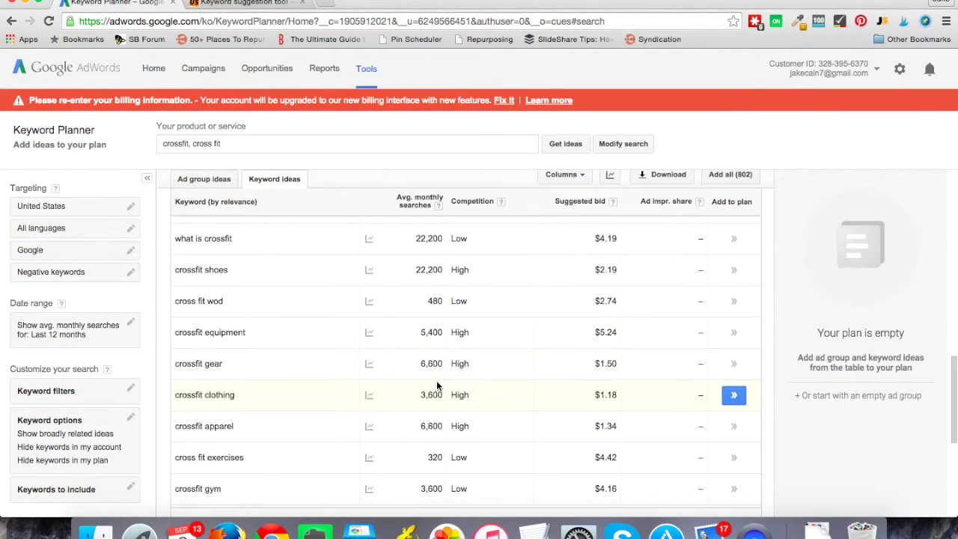
pyautogui.scroll(4, 330, 356)
pyautogui.scroll(4, 302, 322)
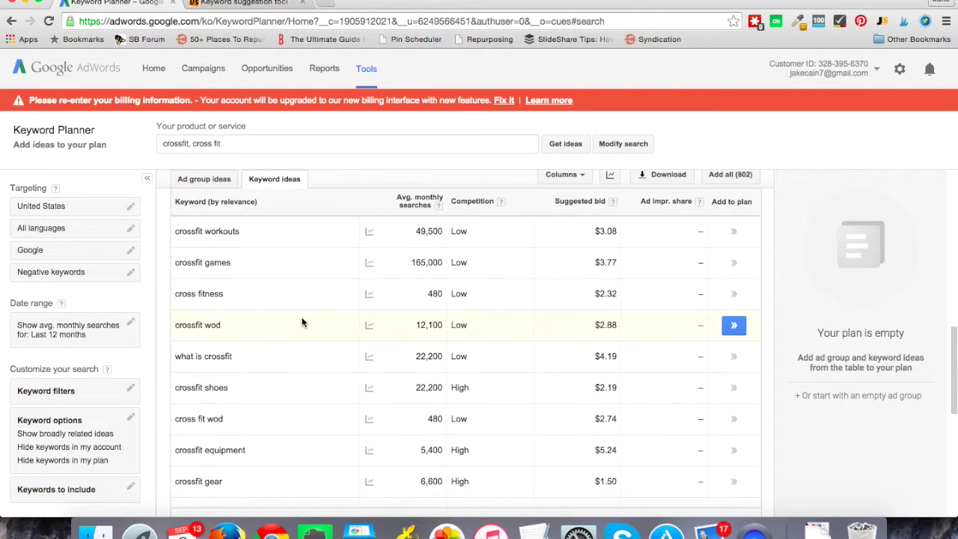
pyautogui.scroll(-12, 302, 320)
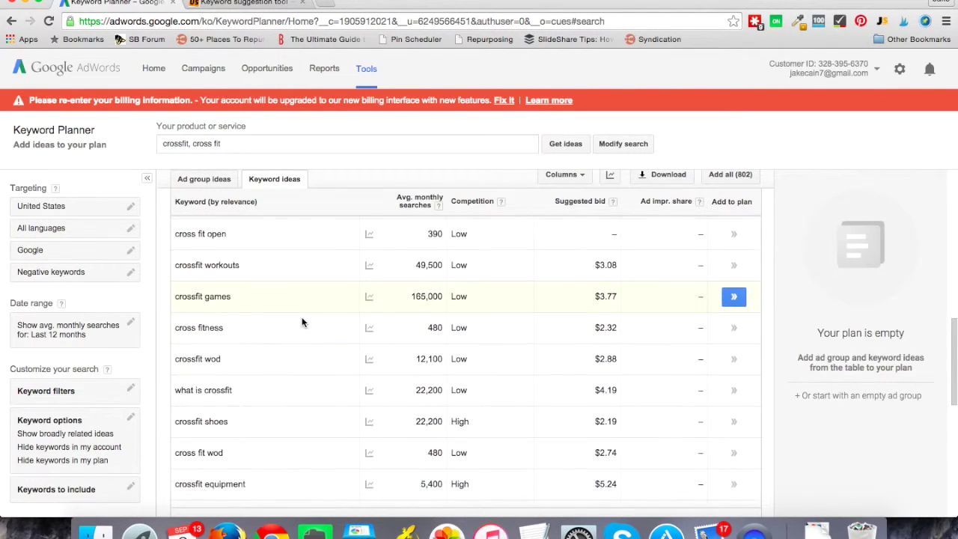
pyautogui.scroll(-2, 302, 321)
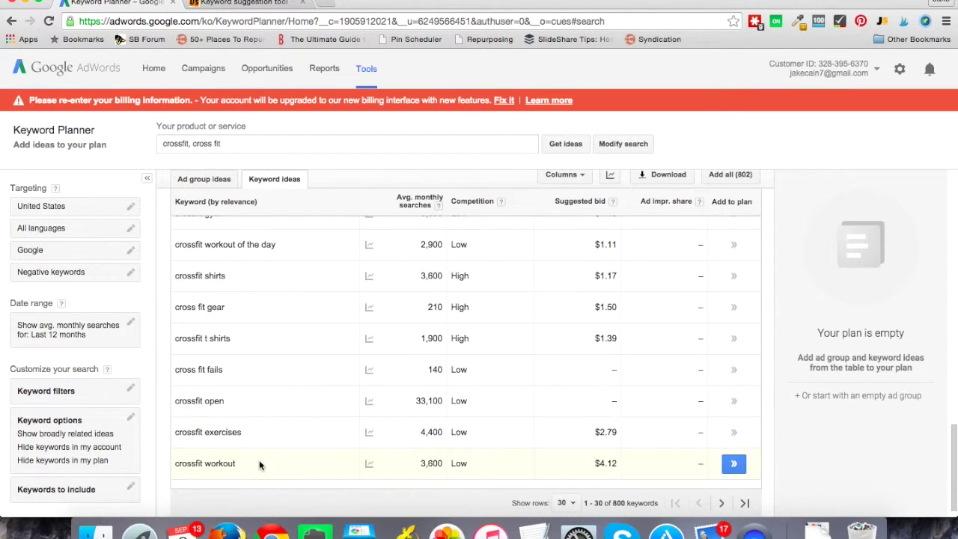
# Step: Copy the keyword idea "crossfit exercises", switch to Übersuggest and get English/USA web suggestions for it
pyautogui.moveTo(250, 433); pyautogui.dragTo(173, 431)
pyautogui.press('super+c')
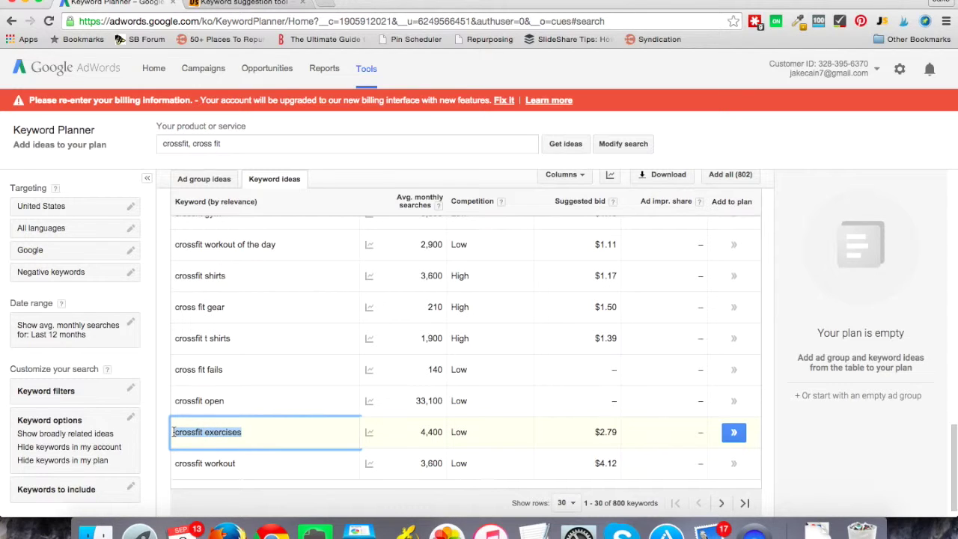
pyautogui.click(240, 4)
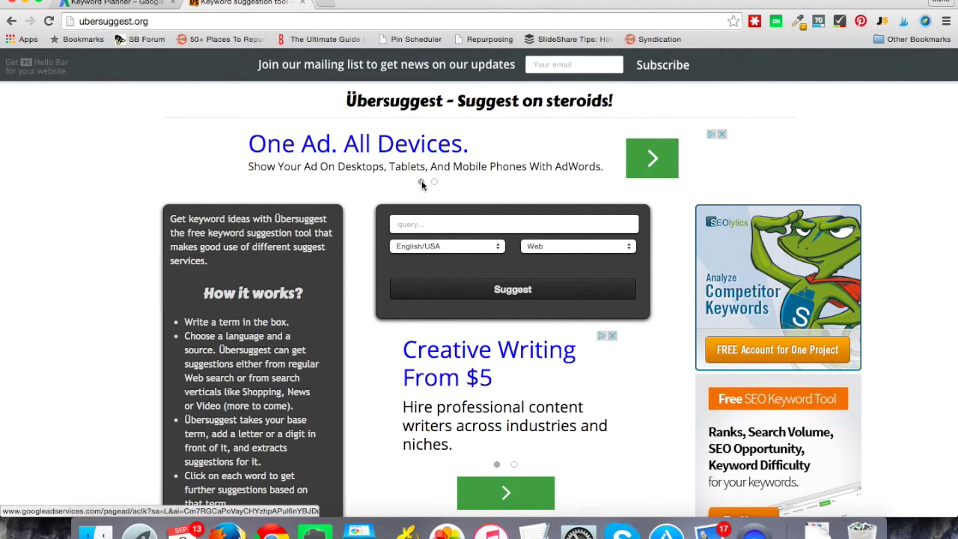
pyautogui.click(485, 220)
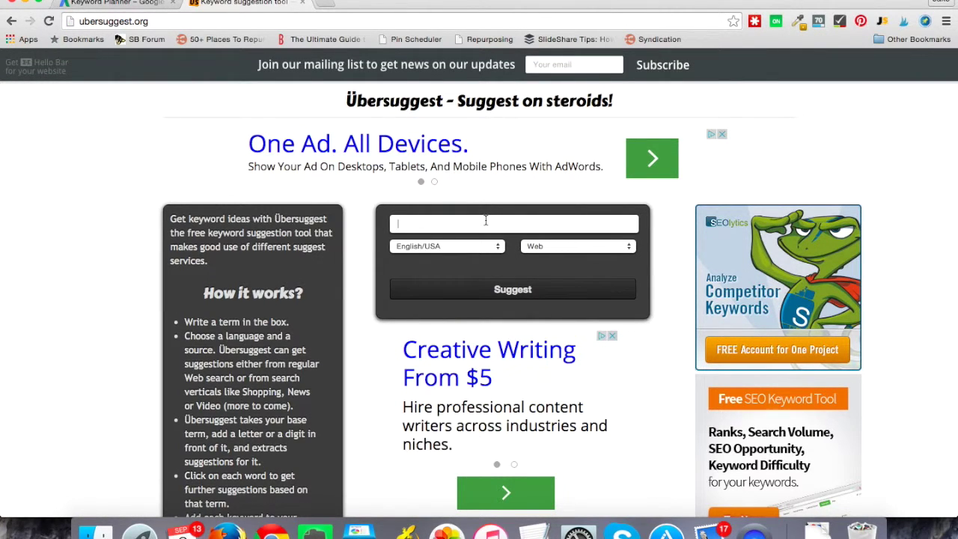
pyautogui.press('super+v')
pyautogui.click(515, 288)
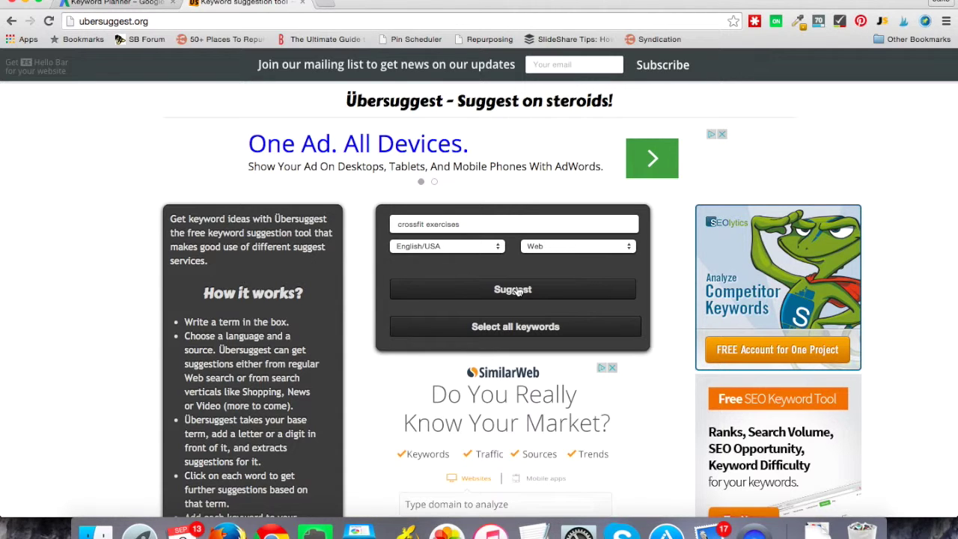
# Step: Examine the long-tail suggestions for "crossfit exercises", from the original term through the alphabetical groups up to f
pyautogui.scroll(-6, 518, 292)
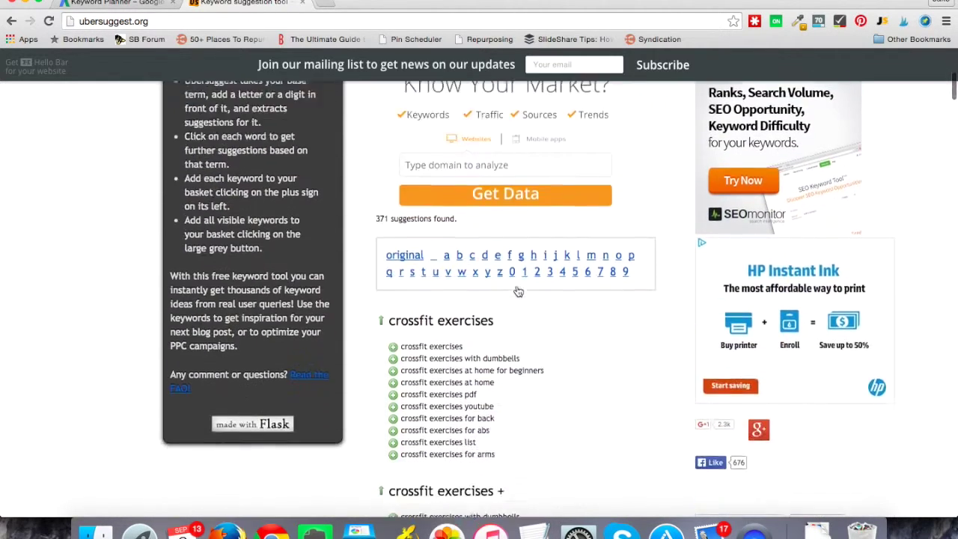
pyautogui.scroll(-3, 517, 291)
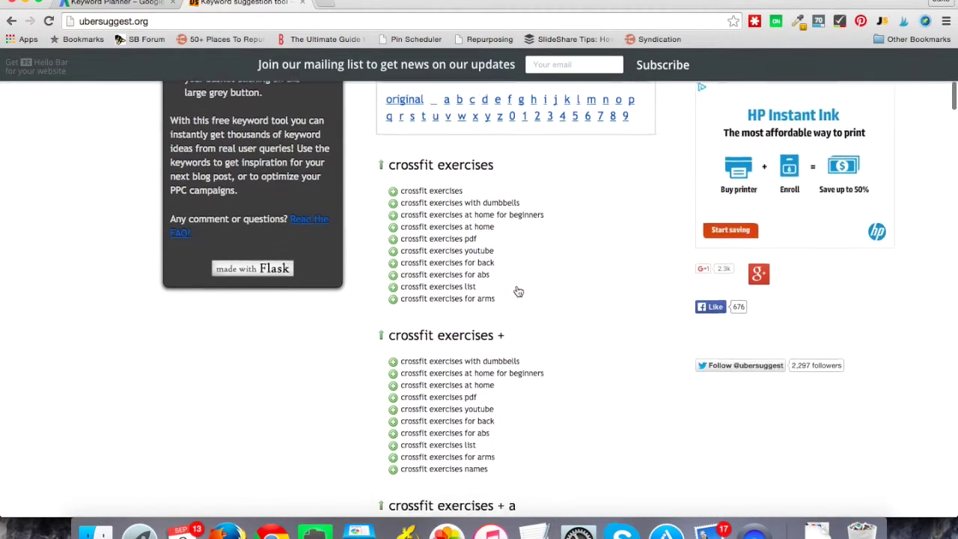
pyautogui.scroll(-2, 516, 291)
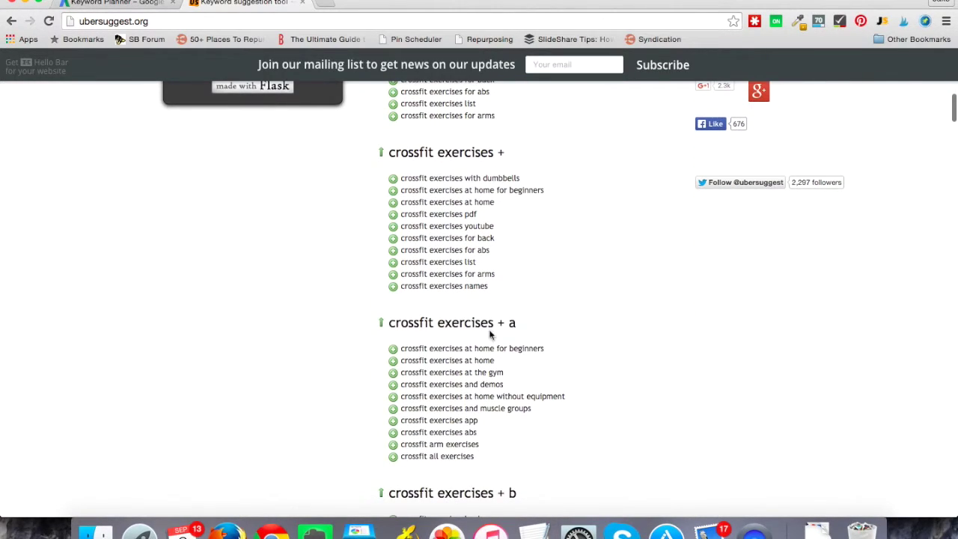
pyautogui.scroll(-3, 511, 353)
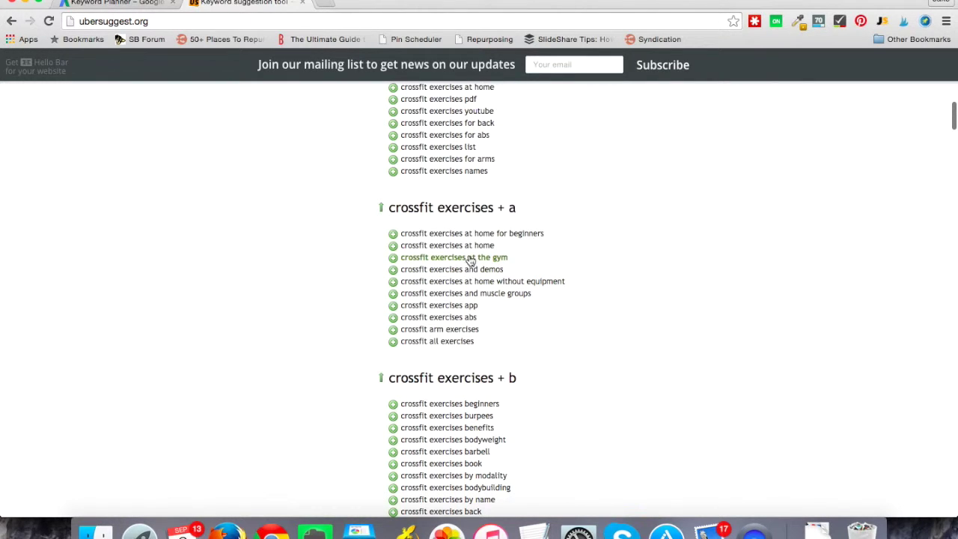
pyautogui.scroll(-1, 477, 361)
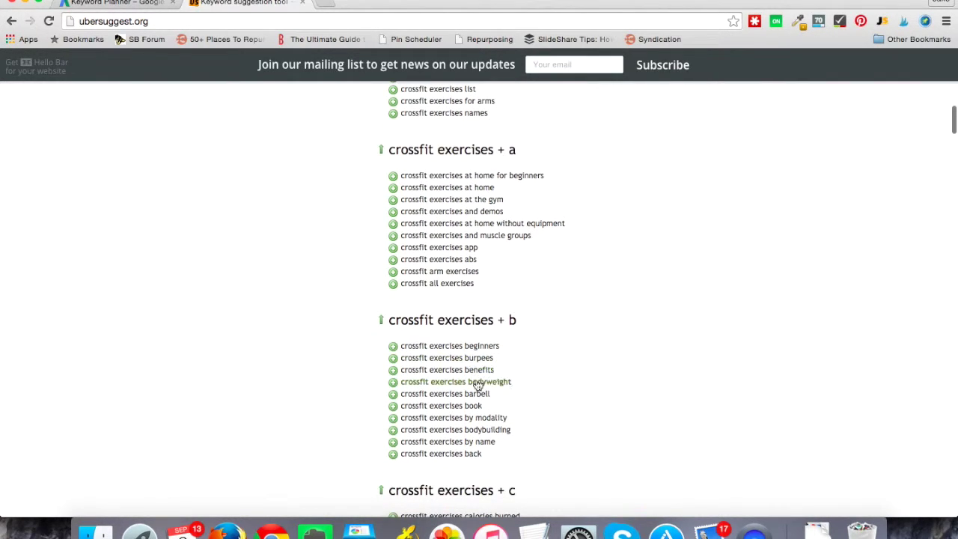
pyautogui.scroll(-3, 477, 363)
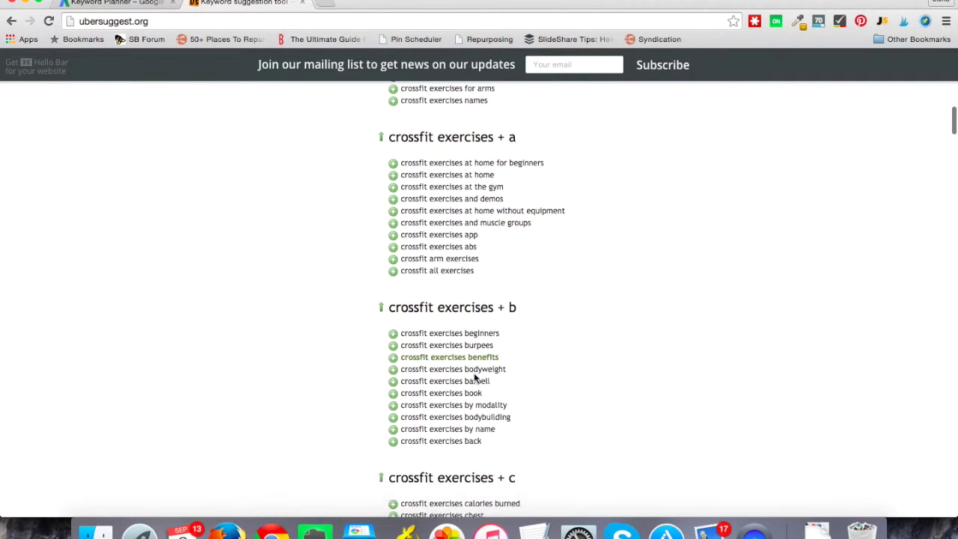
pyautogui.scroll(-5, 475, 378)
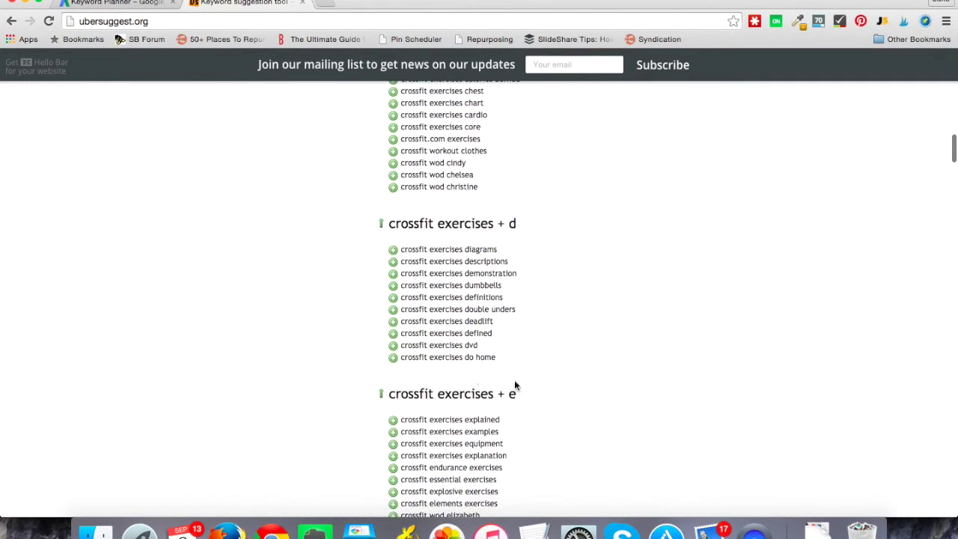
pyautogui.scroll(-2, 561, 402)
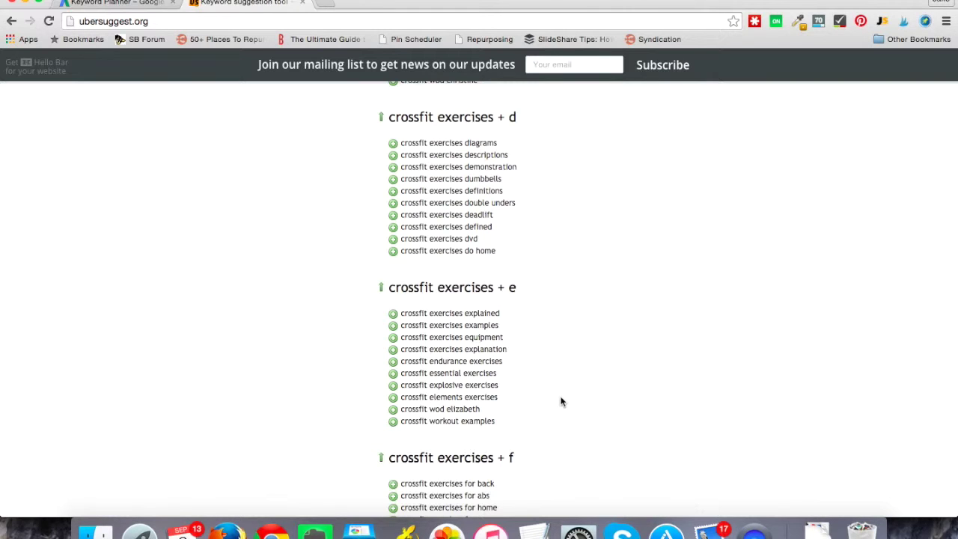
pyautogui.scroll(-6, 562, 402)
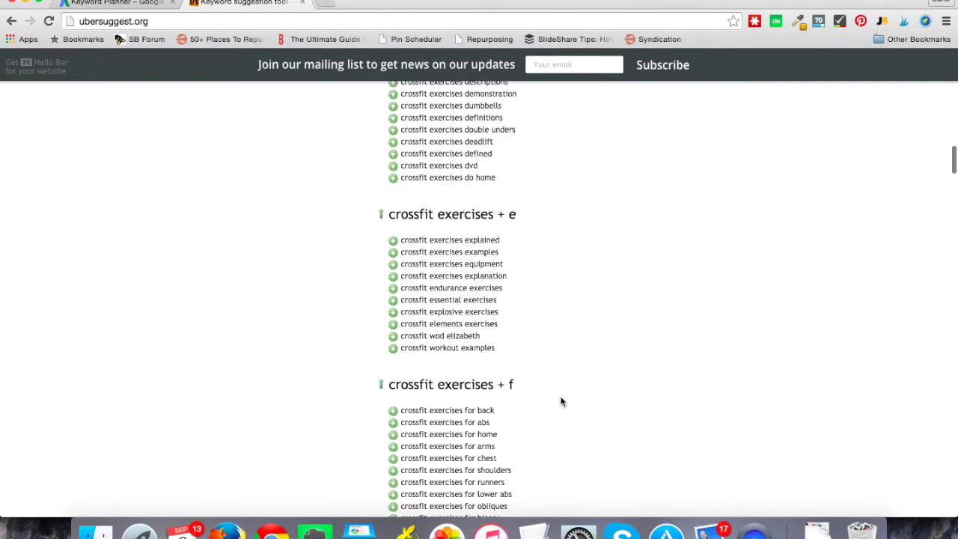